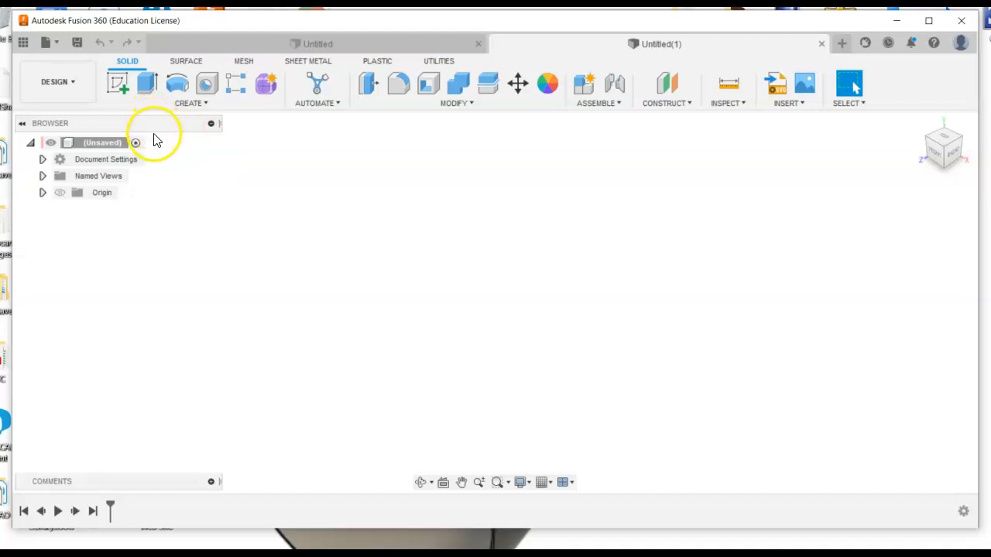
# - Start a new sketch on the horizontal ground plane through the origin
pyautogui.click(118, 83)
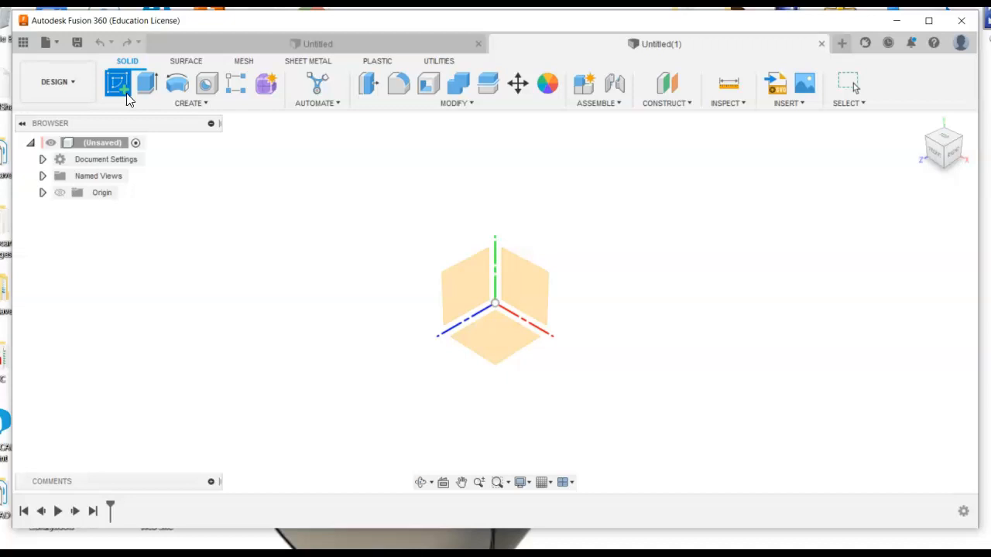
pyautogui.click(117, 83)
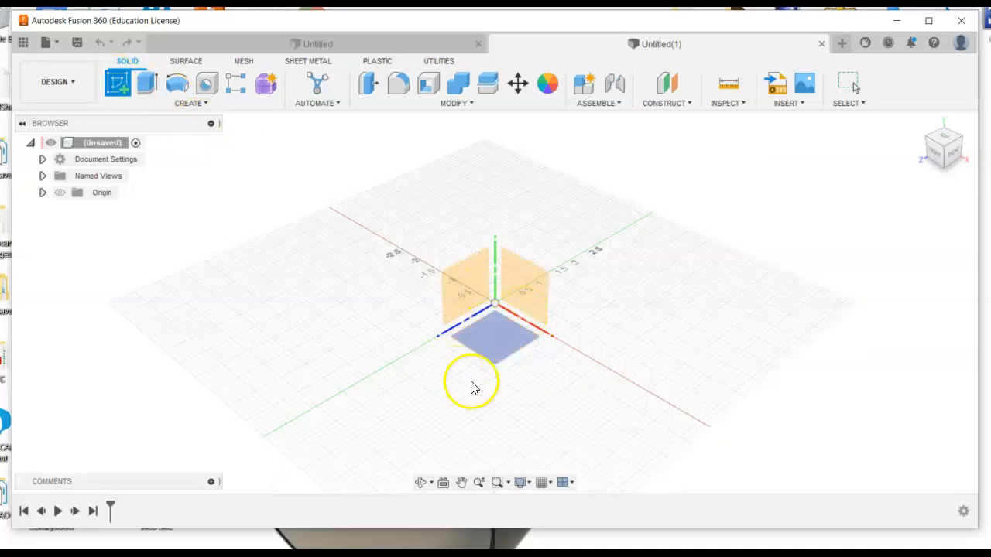
pyautogui.click(500, 349)
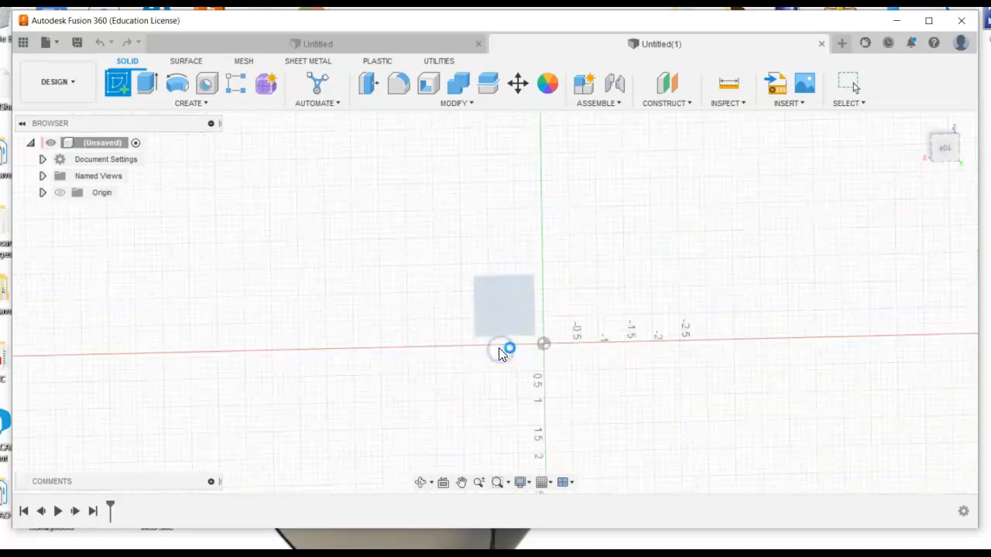
pyautogui.click(458, 355)
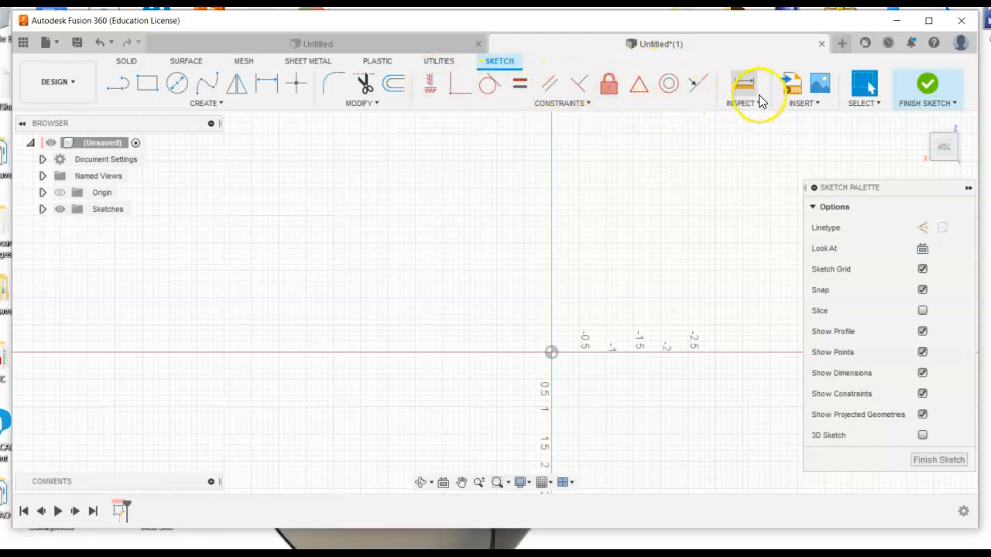
# - Insert the SVG file Dino 1 from the computer's Downloads folder into the sketch
pyautogui.click(802, 103)
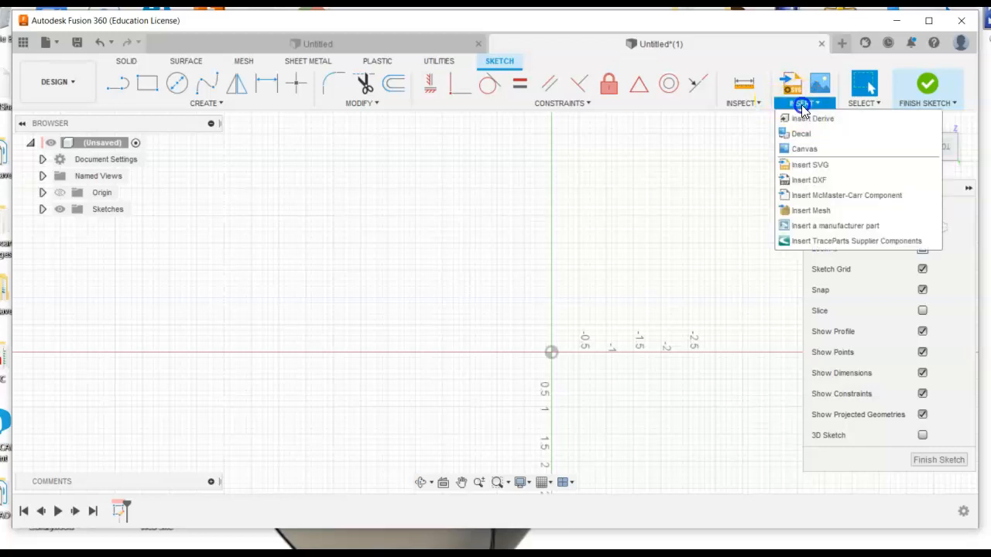
pyautogui.click(810, 164)
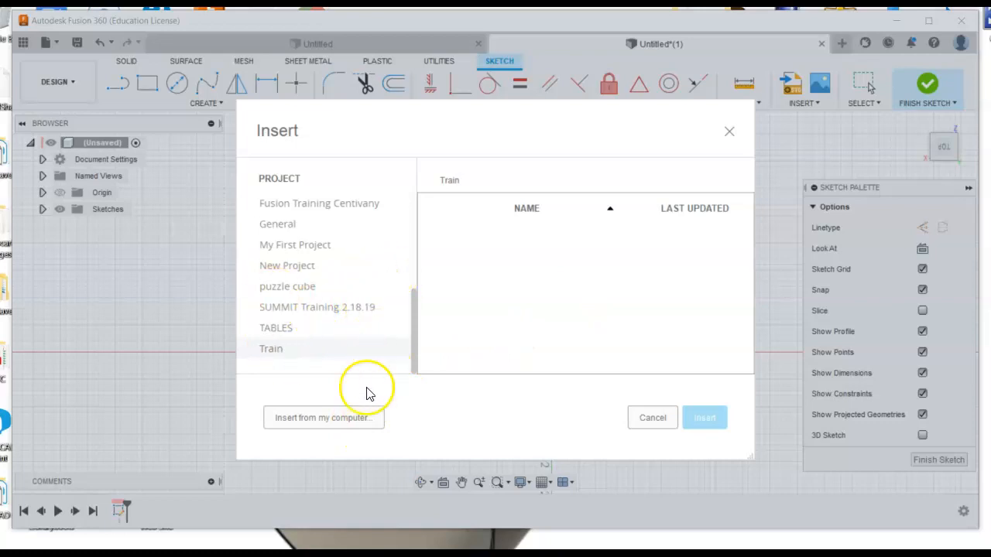
pyautogui.click(326, 419)
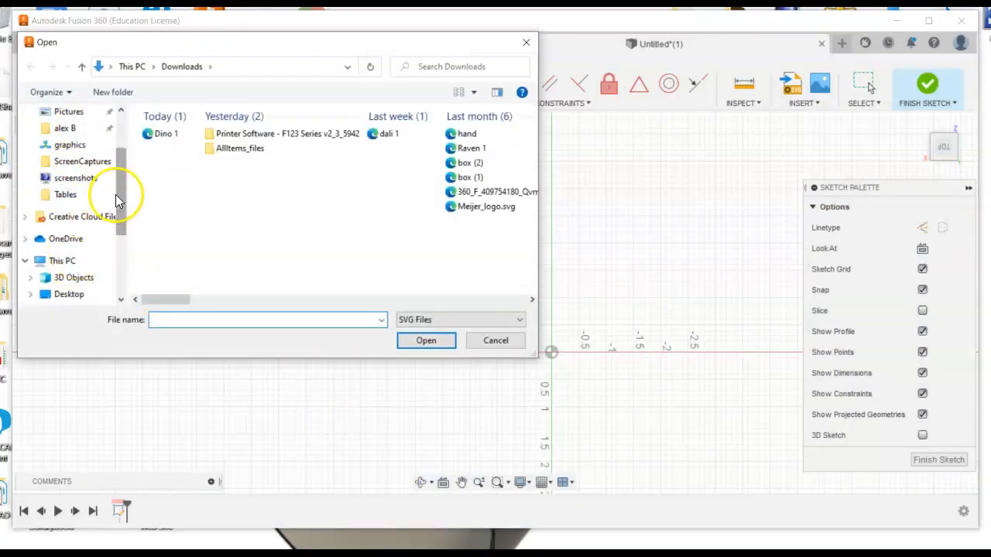
pyautogui.moveTo(121, 194); pyautogui.dragTo(128, 149)
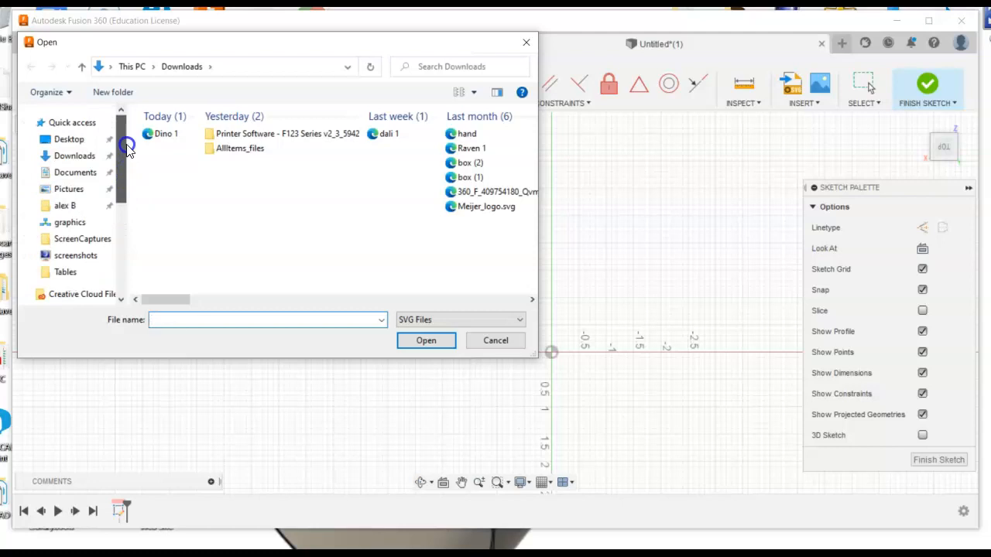
pyautogui.click(75, 160)
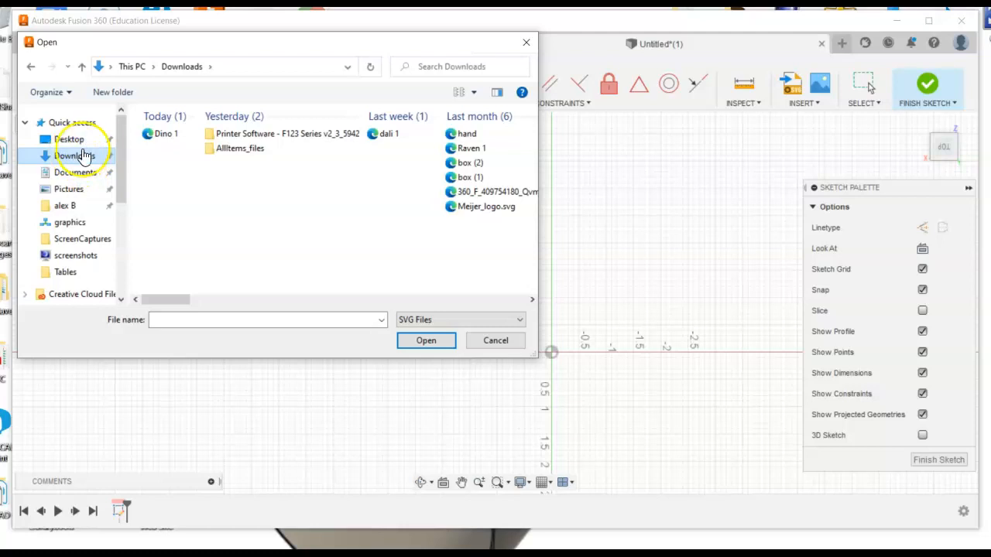
pyautogui.click(167, 137)
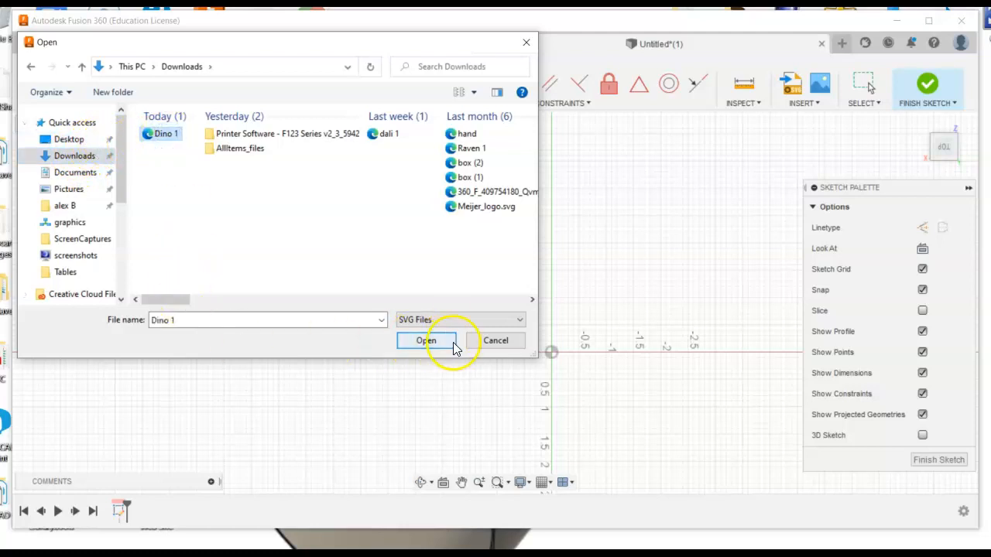
pyautogui.click(423, 348)
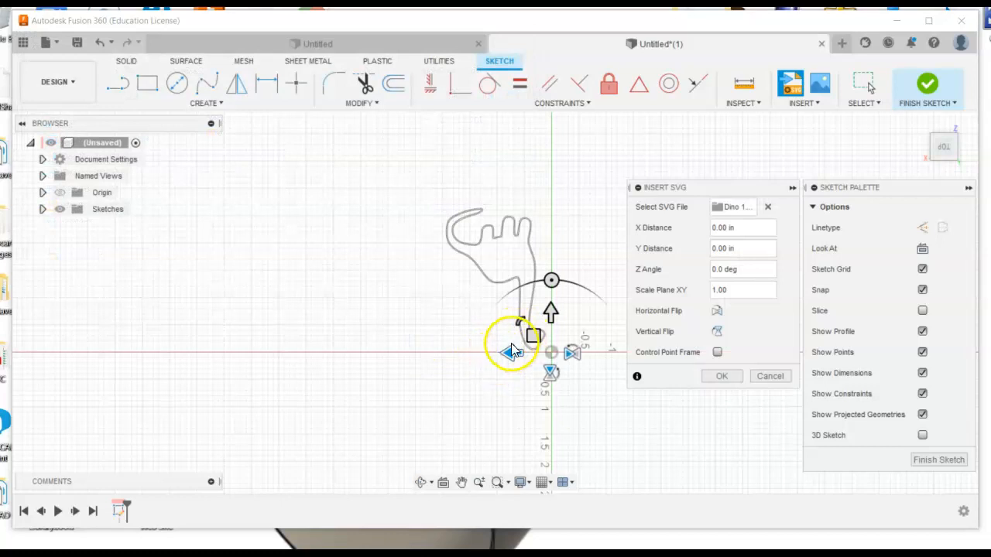
# - Rotate the inserted dinosaur outline to about 190 degrees and move it about -0.85 in in X and -1.67 in in Y over the origin
pyautogui.moveTo(715, 186); pyautogui.dragTo(851, 103)
pyautogui.moveTo(550, 280); pyautogui.dragTo(544, 429)
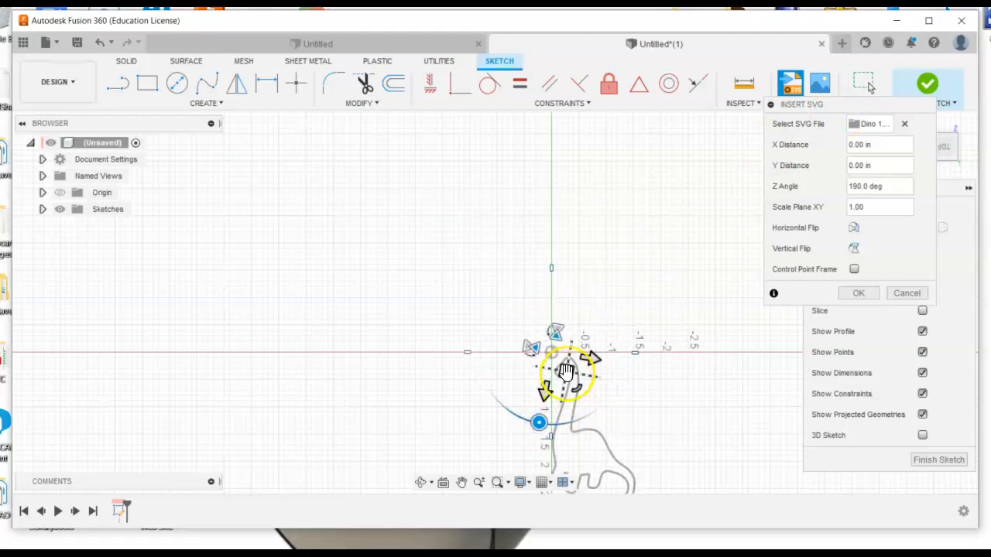
pyautogui.moveTo(563, 369); pyautogui.dragTo(539, 279)
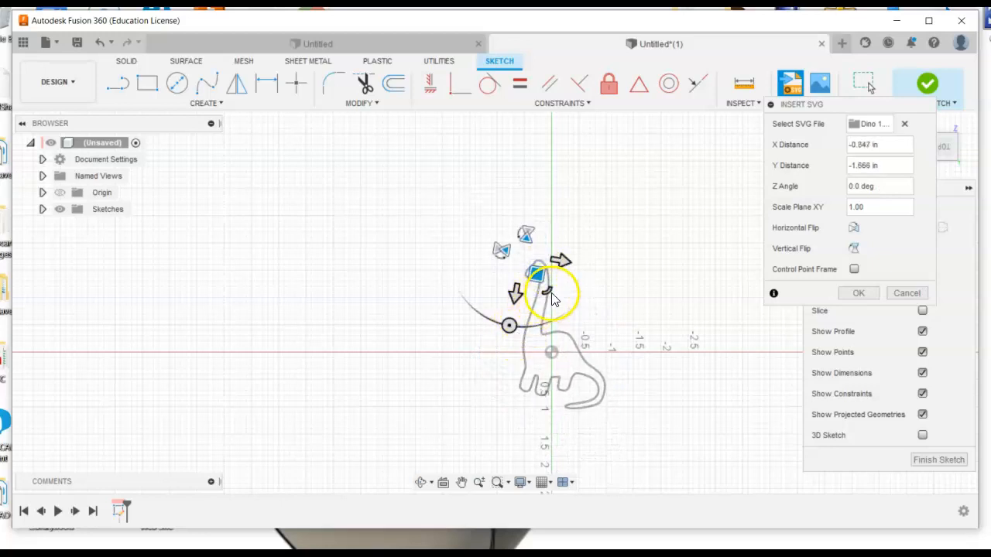
# - Enlarge the dinosaur outline, shift it about -0.37 in in X and -0.73 in in Y, and accept the SVG insertion
pyautogui.moveTo(548, 291)
pyautogui.mouseDown()
pyautogui.moveTo(579, 335)
pyautogui.moveTo(555, 286)
pyautogui.moveTo(563, 289)
pyautogui.mouseUp()
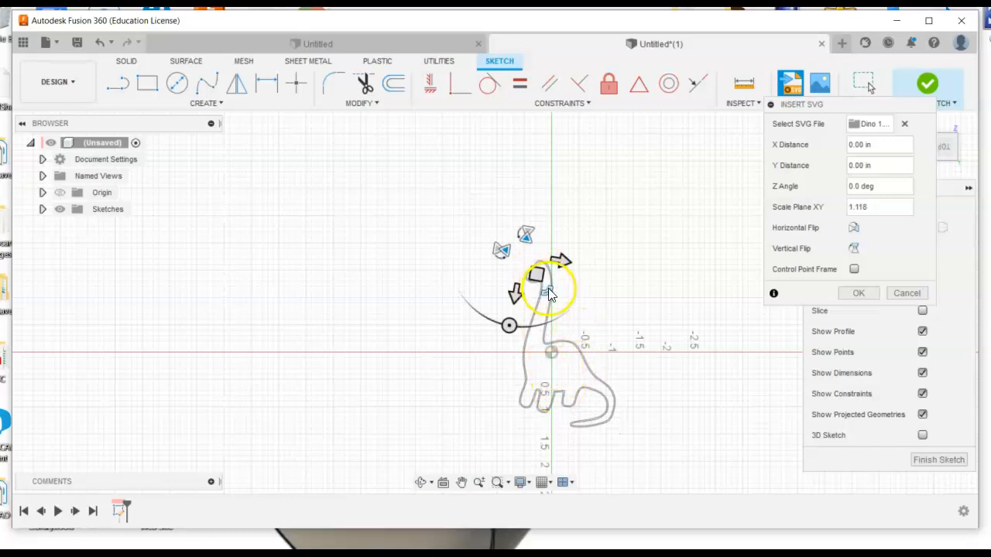
pyautogui.moveTo(547, 288); pyautogui.dragTo(524, 236)
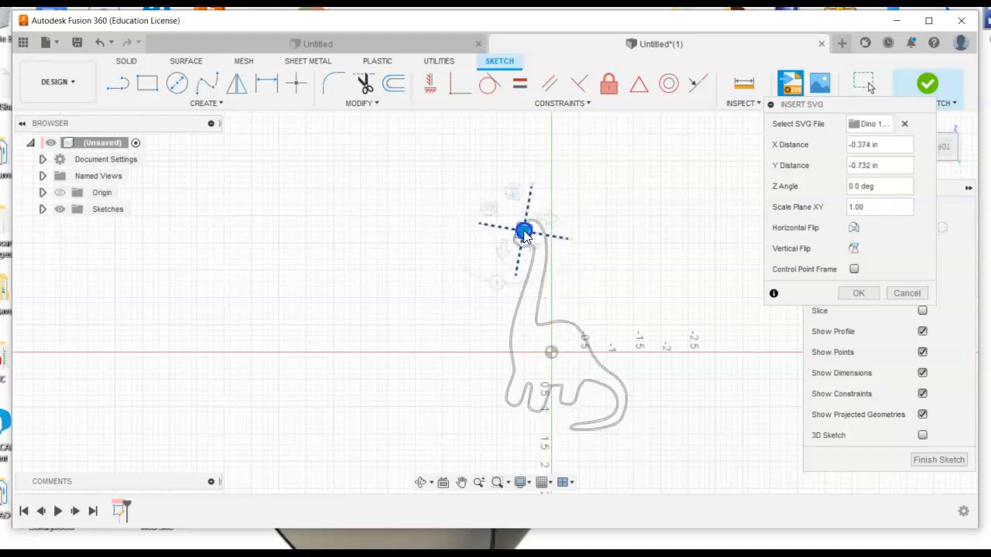
pyautogui.scroll(8, 549, 352)
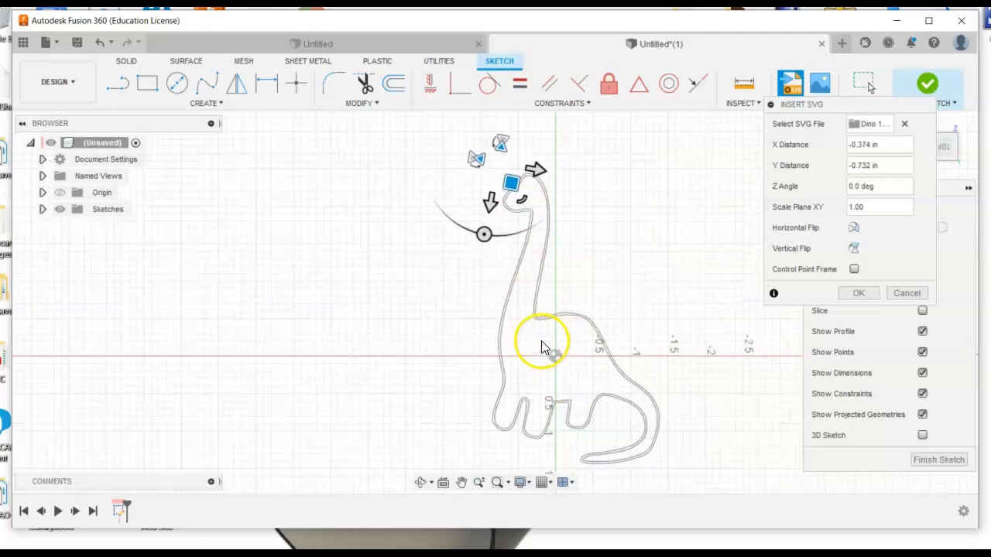
pyautogui.scroll(1, 543, 332)
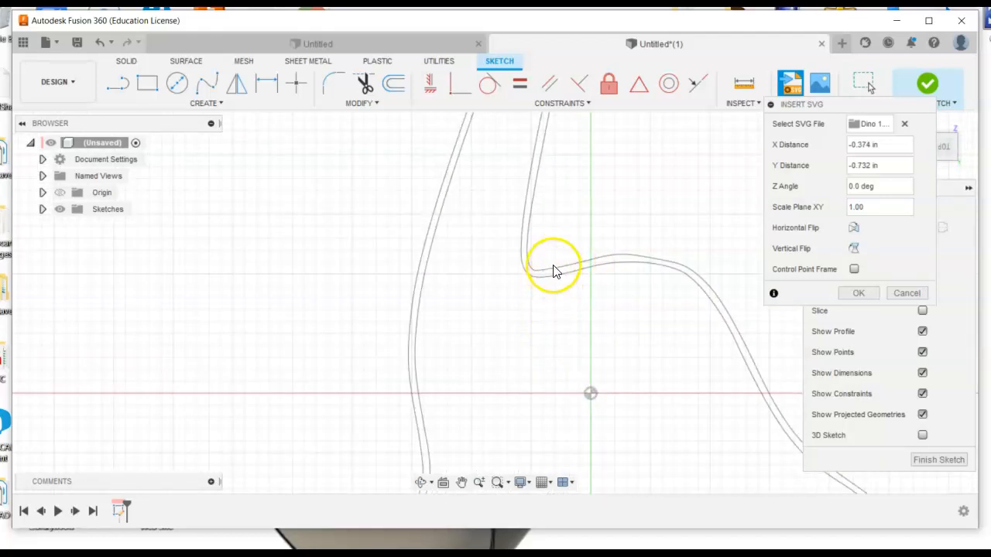
pyautogui.scroll(-5, 553, 274)
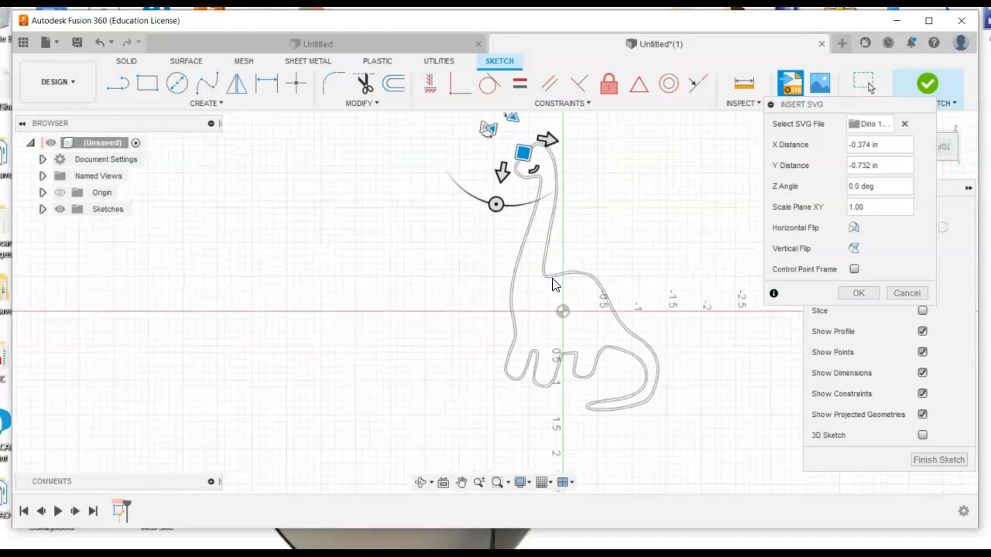
pyautogui.scroll(2, 562, 251)
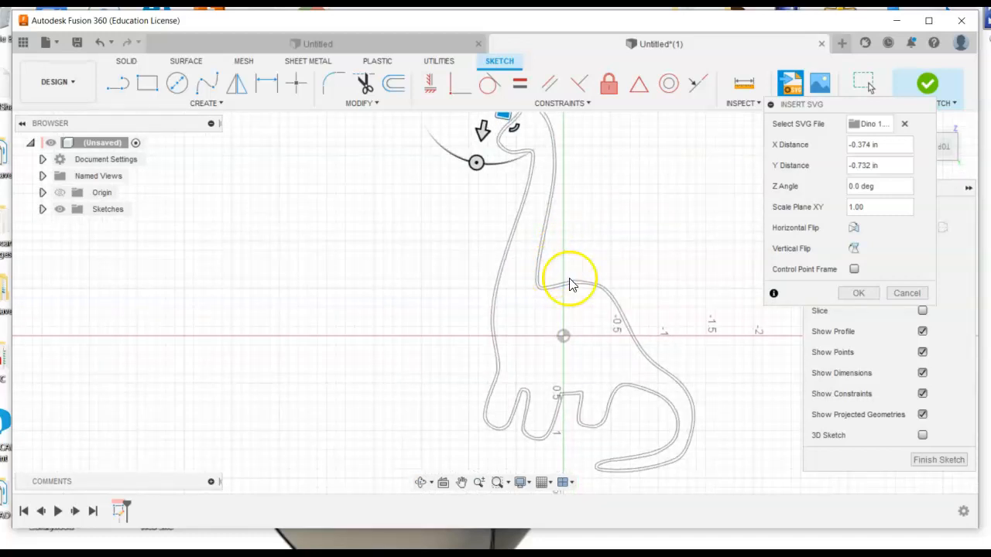
pyautogui.click(856, 292)
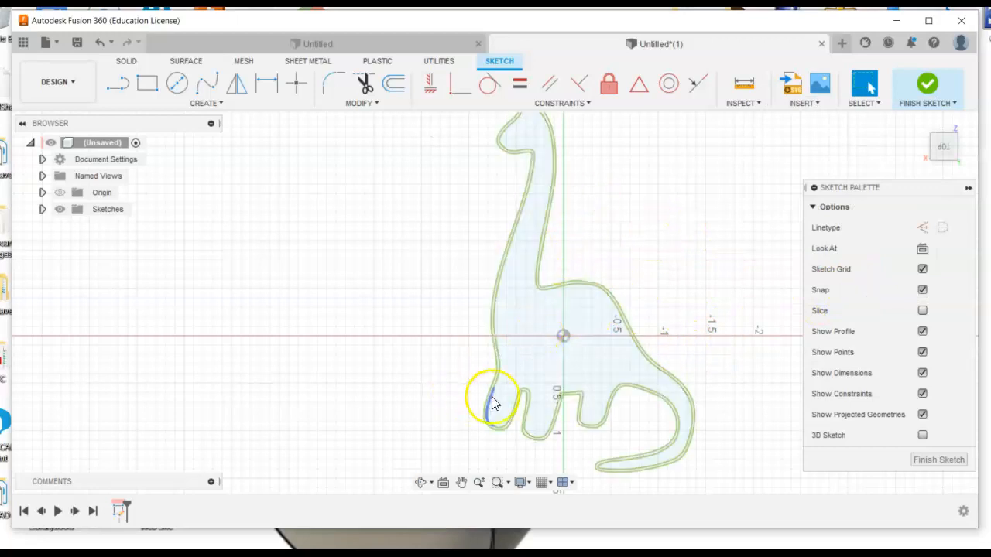
# - Check the inserted double outline of the dinosaur and finish the sketch
pyautogui.scroll(-2, 504, 372)
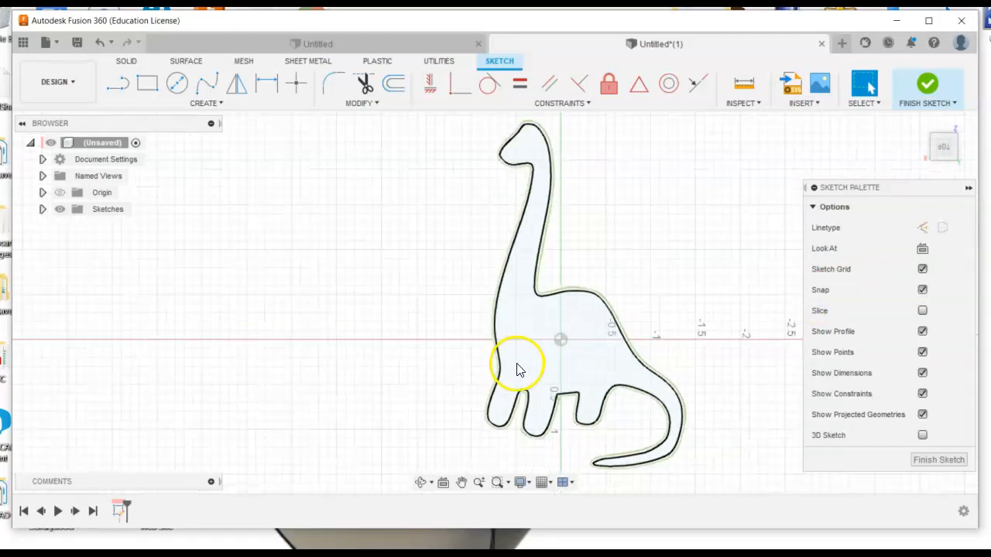
pyautogui.moveTo(670, 277); pyautogui.dragTo(596, 266, button='middle')
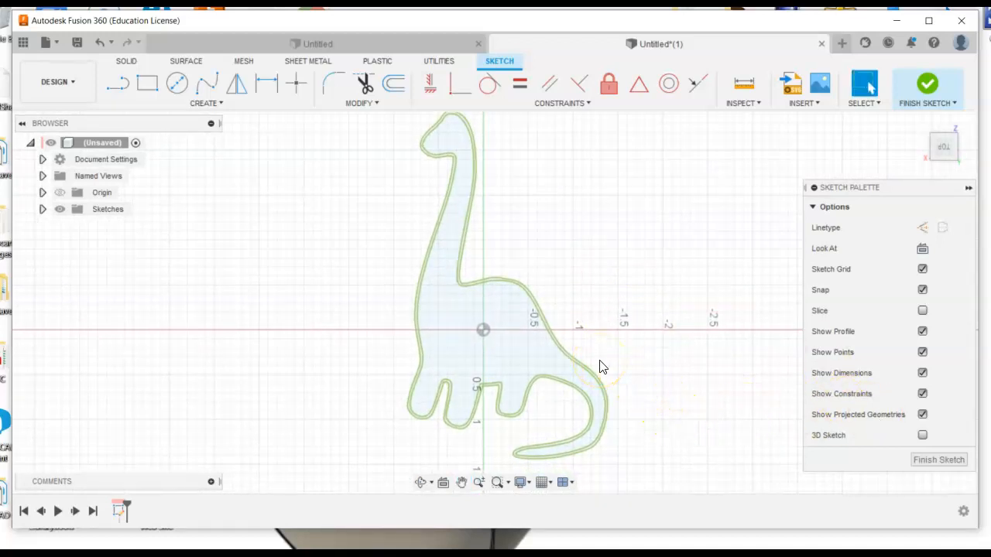
pyautogui.click(598, 399)
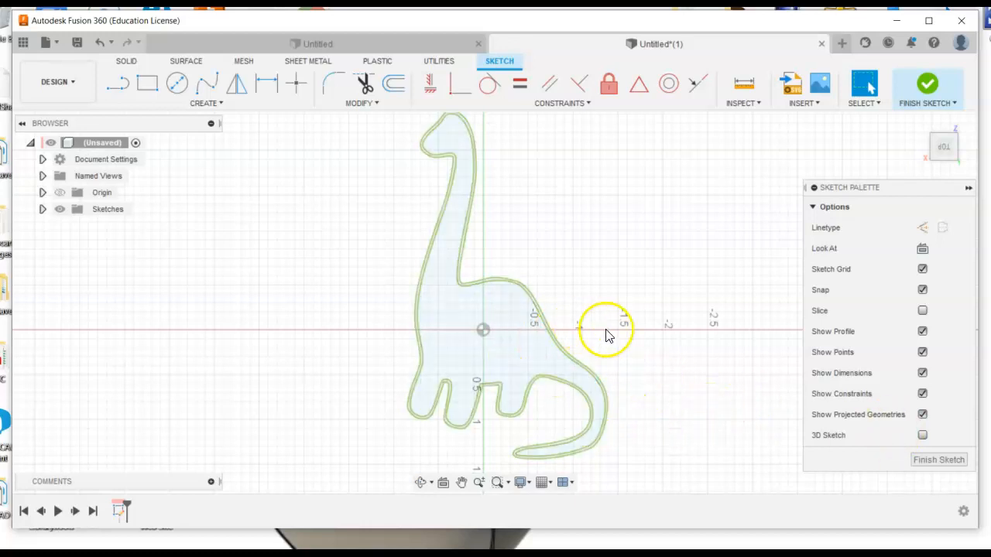
pyautogui.moveTo(368, 164)
pyautogui.mouseDown(button='middle')
pyautogui.moveTo(380, 270)
pyautogui.moveTo(351, 209)
pyautogui.mouseUp(button='middle')
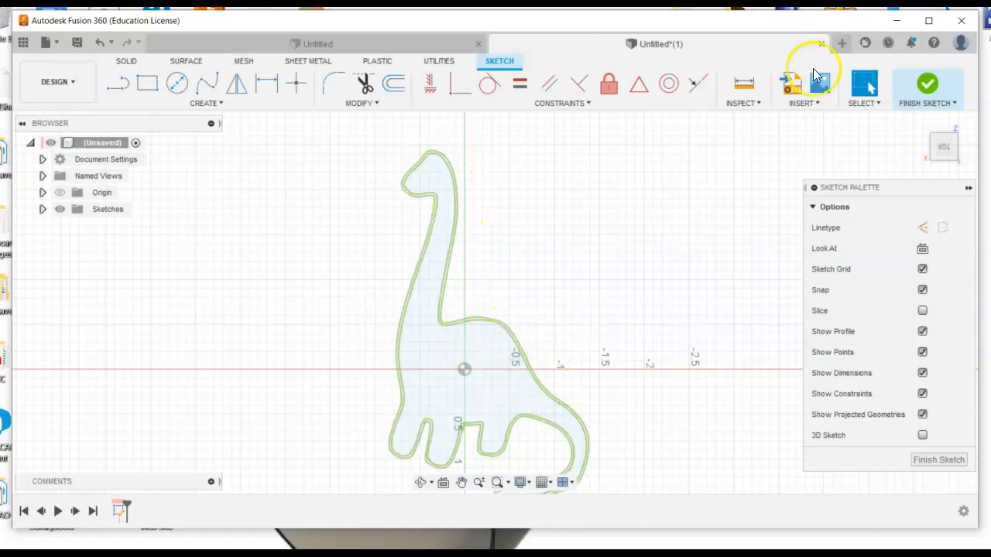
pyautogui.click(927, 83)
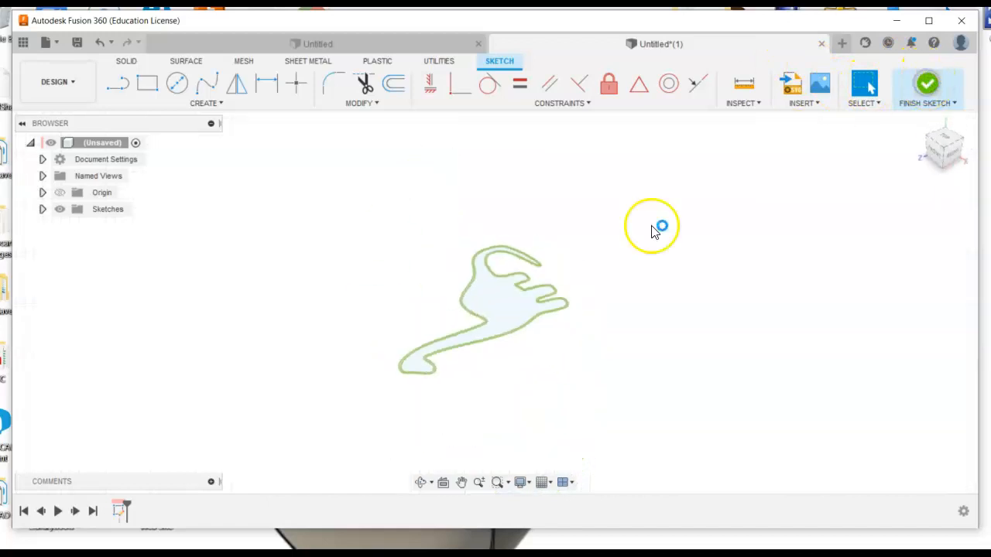
# - Extrude the dinosaur's inner profile together with its thin border profile by 1.5 in as a new body
pyautogui.click(146, 83)
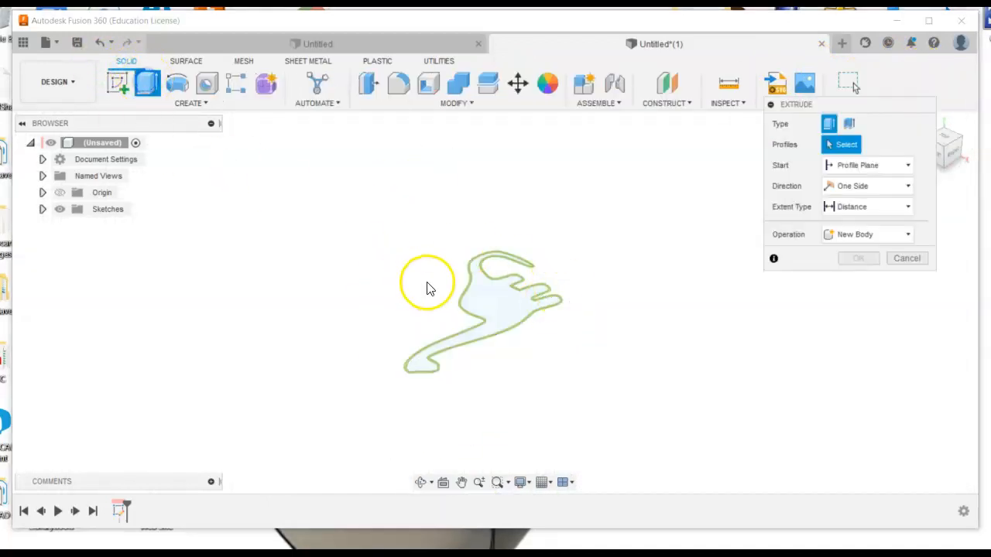
pyautogui.click(504, 313)
pyautogui.scroll(5, 503, 314)
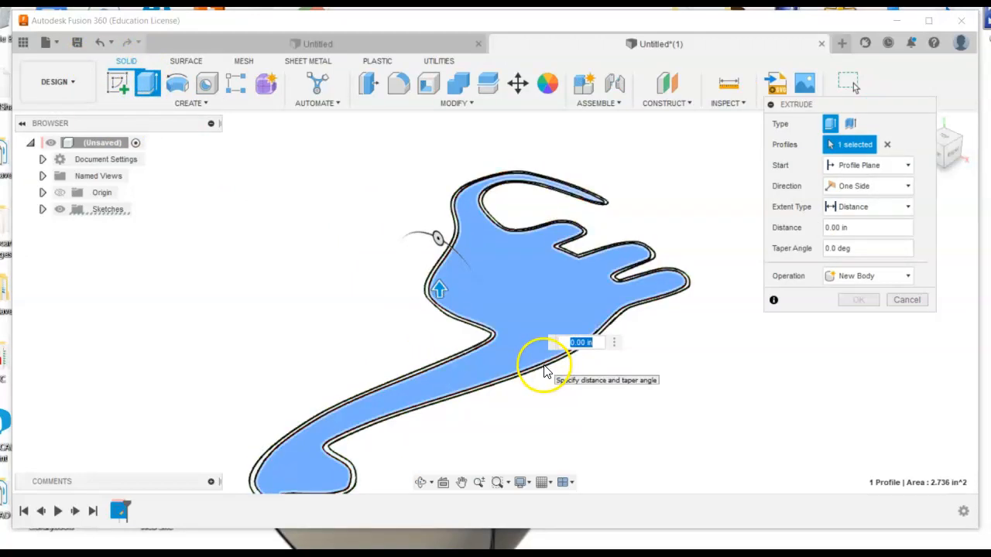
pyautogui.scroll(5, 546, 370)
pyautogui.click(547, 369)
pyautogui.scroll(-8, 547, 364)
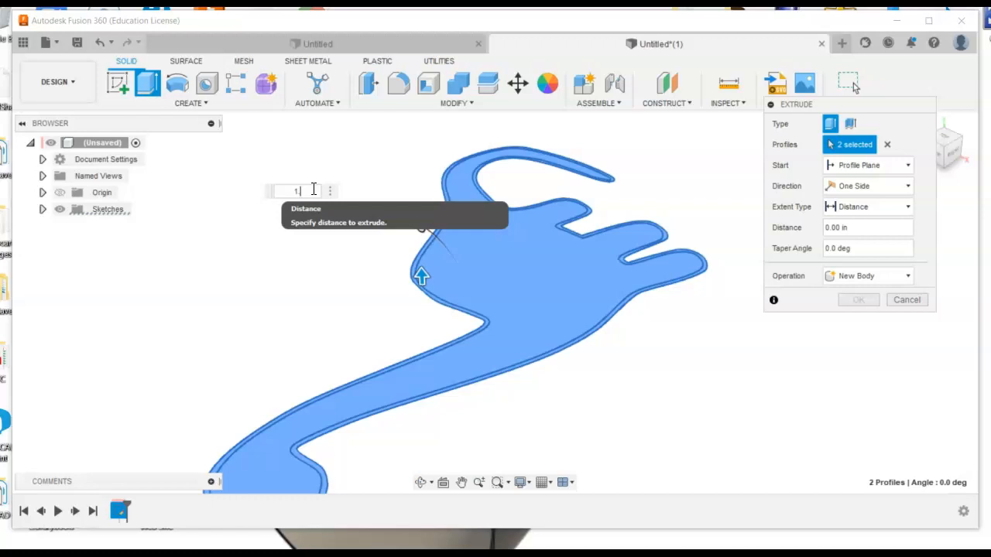
pyautogui.write('.5')
pyautogui.scroll(2, 319, 217)
pyautogui.scroll(-4, 319, 218)
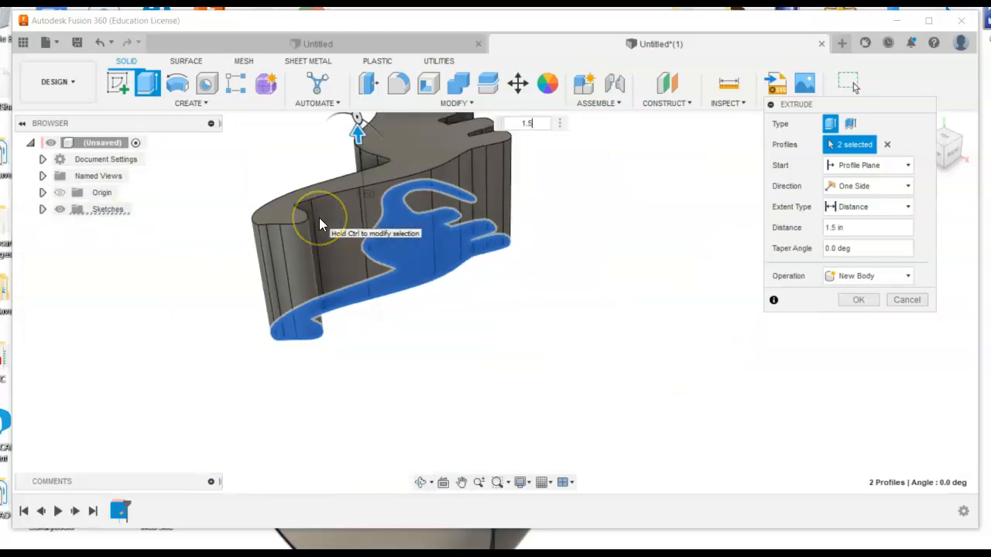
pyautogui.click(868, 306)
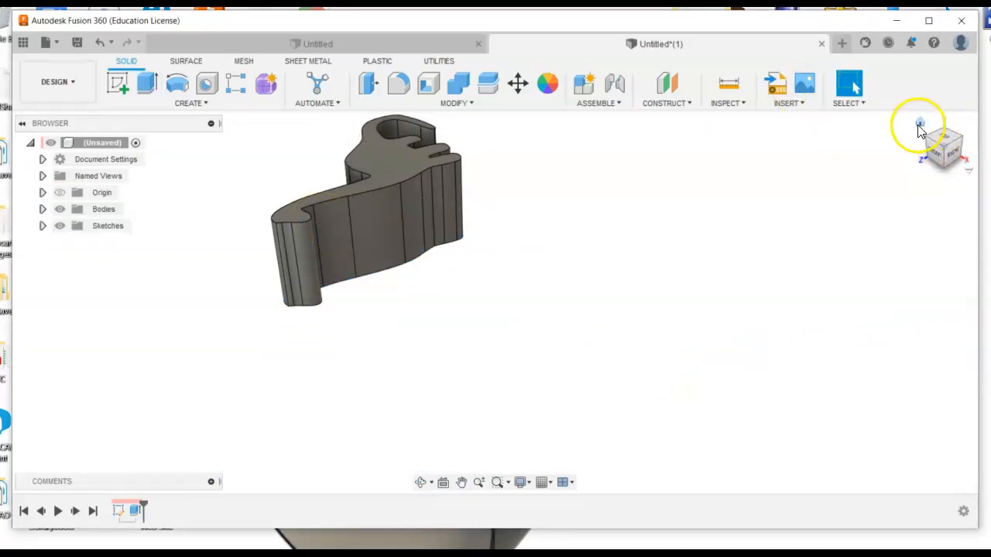
# - Examine the extruded dinosaur body from several angles, ending with an upright view straight onto its top face
pyautogui.click(923, 118)
pyautogui.click(421, 482)
pyautogui.moveTo(506, 250); pyautogui.dragTo(491, 274)
pyautogui.scroll(-4, 505, 351)
pyautogui.moveTo(506, 379); pyautogui.dragTo(489, 258, button='middle')
pyautogui.scroll(2, 487, 260)
pyautogui.moveTo(499, 328); pyautogui.dragTo(525, 398, button='middle')
pyautogui.scroll(1, 526, 399)
pyautogui.scroll(-2, 526, 395)
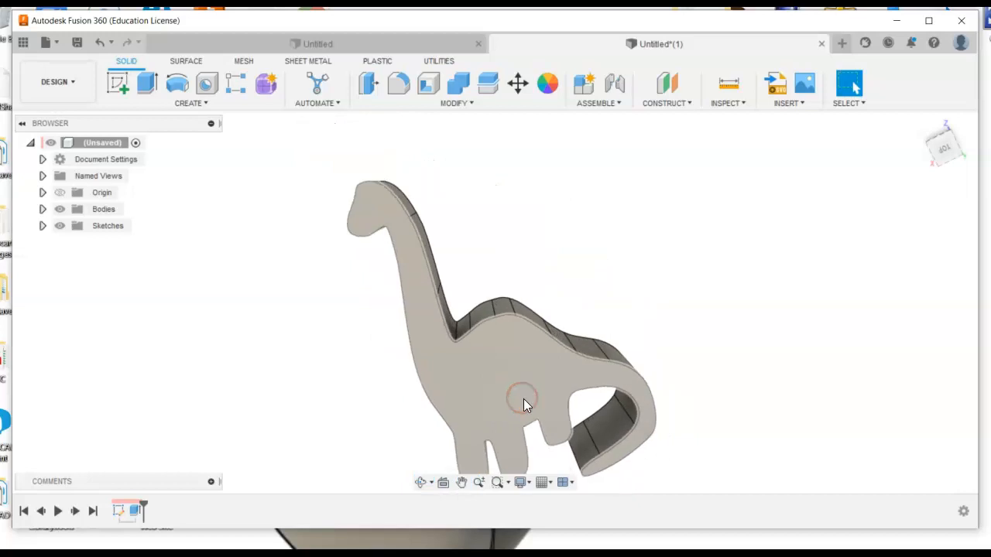
pyautogui.click(949, 149)
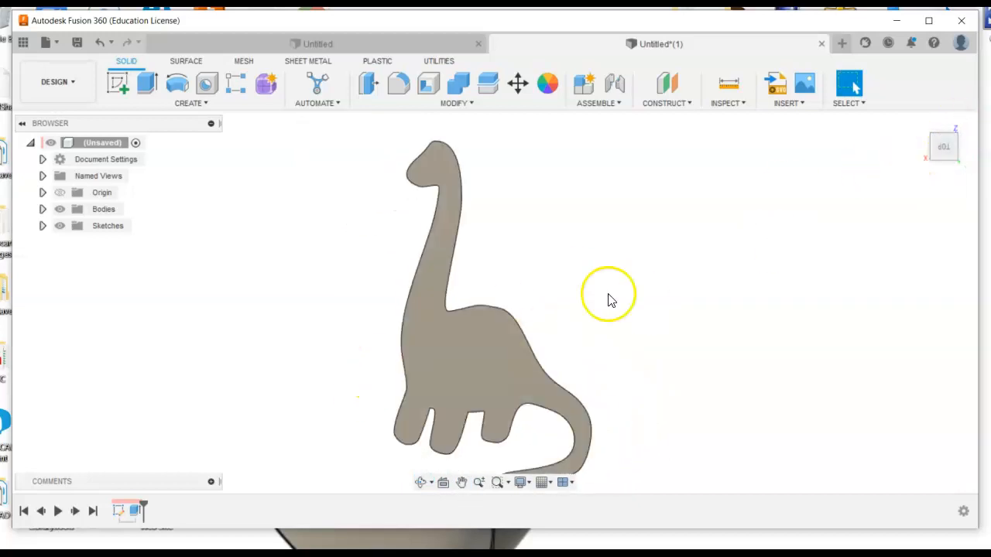
pyautogui.click(937, 141)
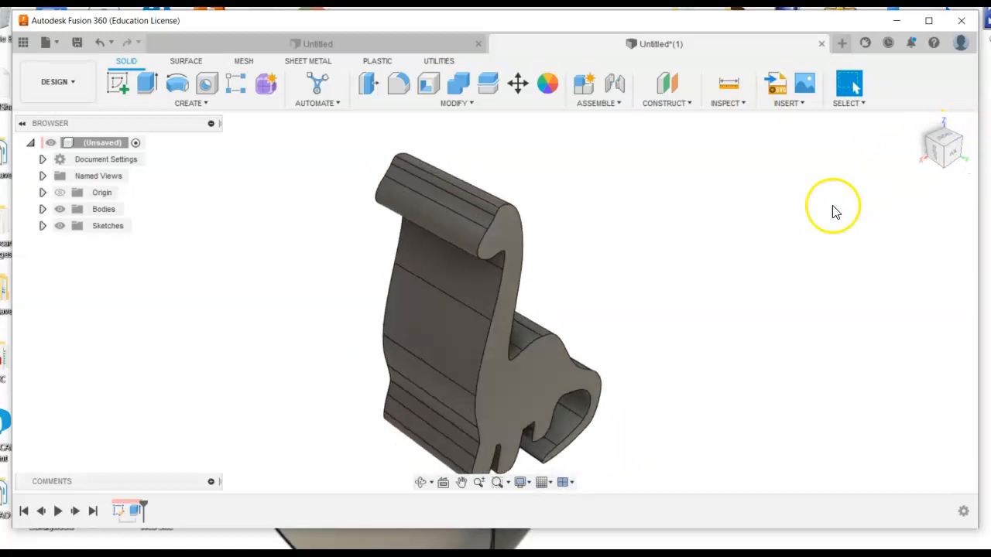
pyautogui.click(953, 155)
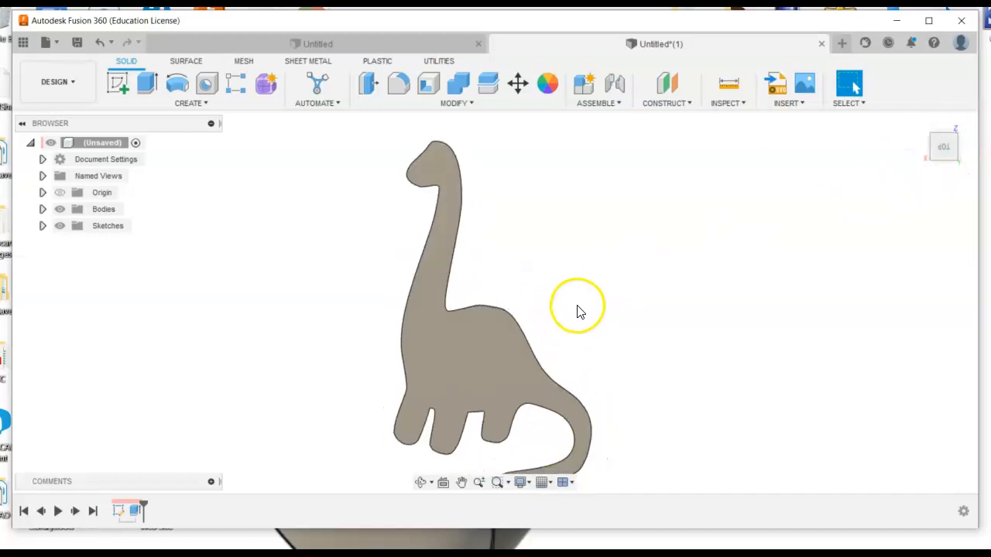
# - Start a sketch on the dinosaur's top face and draw a small center-diameter circle on the head as the eye
pyautogui.click(116, 89)
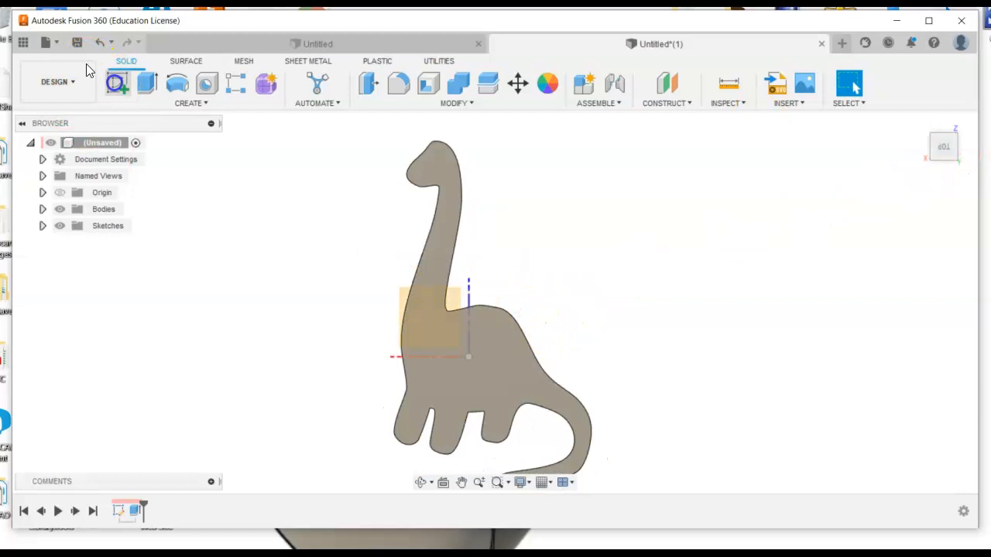
pyautogui.click(491, 342)
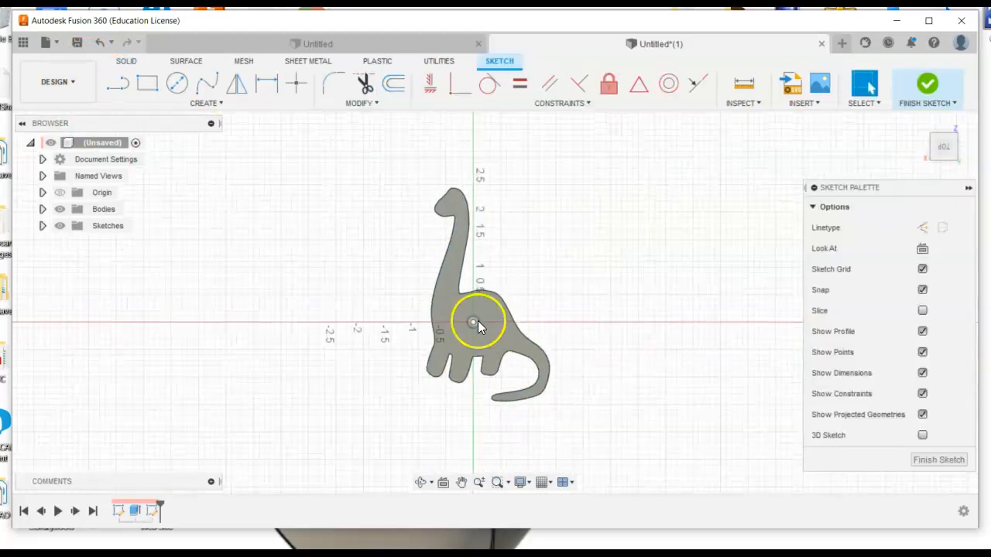
pyautogui.moveTo(477, 320); pyautogui.dragTo(459, 379, button='middle')
pyautogui.scroll(3, 459, 256)
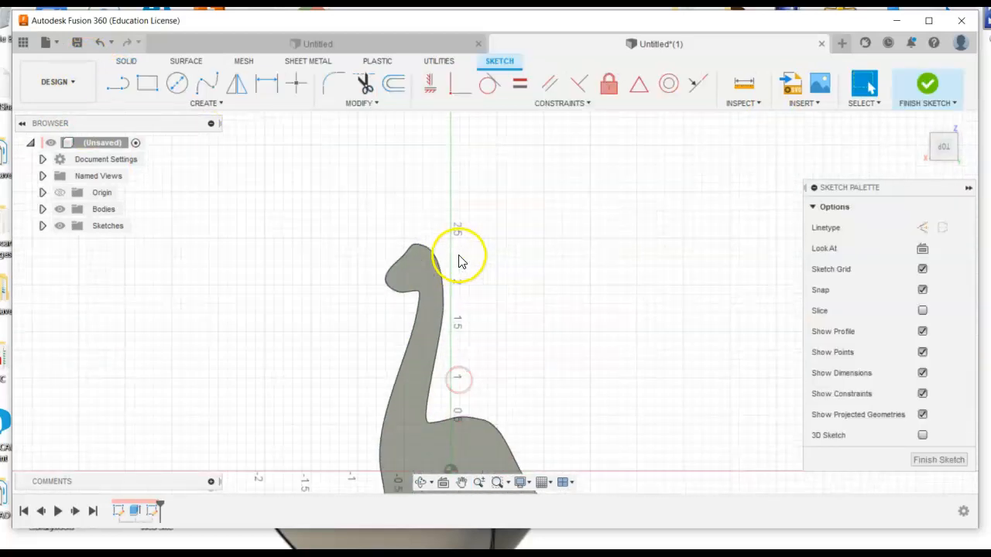
pyautogui.click(177, 83)
pyautogui.click(417, 259)
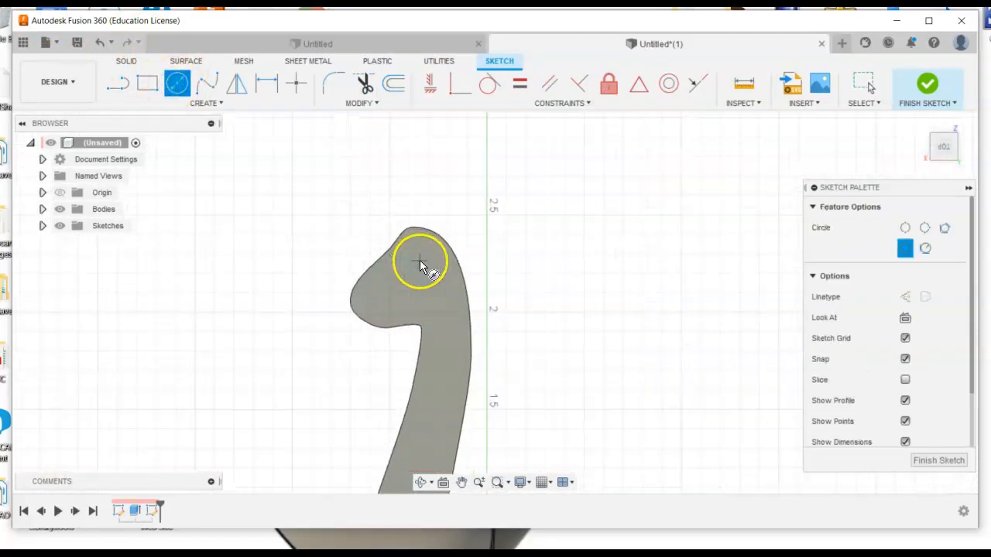
pyautogui.scroll(4, 414, 260)
pyautogui.click(419, 271)
# - Draw six circles of varied small and medium sizes as spots from the neck base across the body to the tail, and finish the sketch
pyautogui.scroll(-4, 682, 284)
pyautogui.moveTo(670, 309); pyautogui.dragTo(453, 188, button='middle')
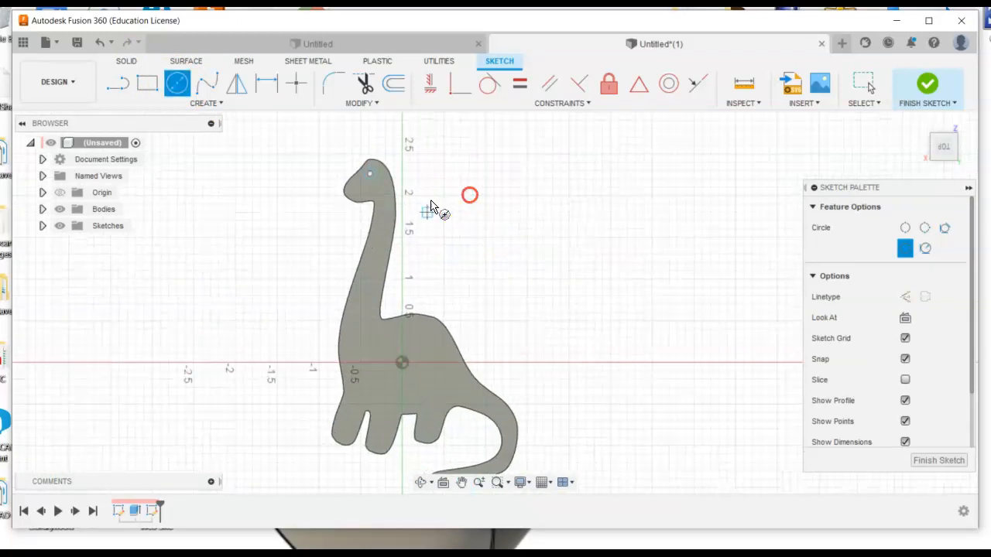
pyautogui.scroll(2, 387, 301)
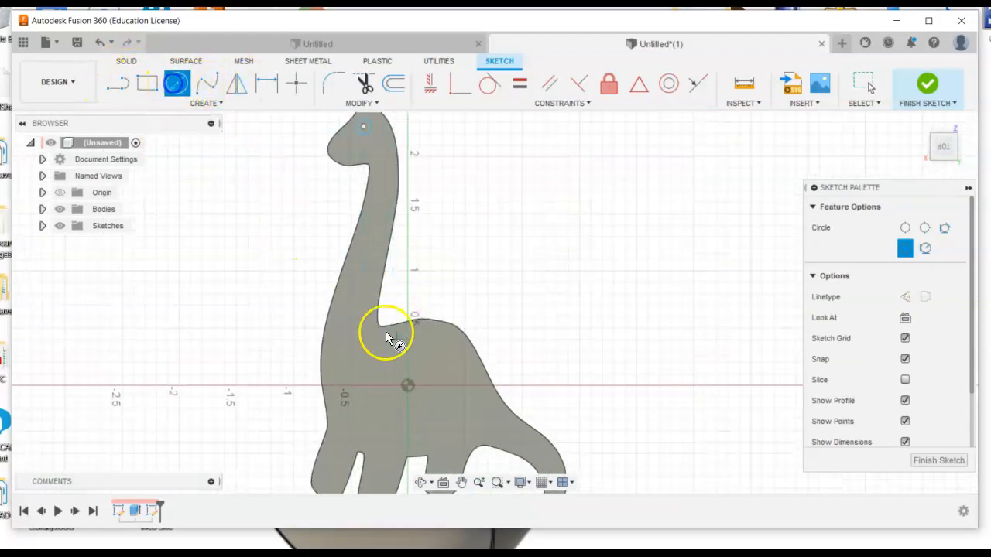
pyautogui.moveTo(384, 360); pyautogui.dragTo(393, 354)
pyautogui.click(421, 359)
pyautogui.click(431, 349)
pyautogui.click(464, 408)
pyautogui.click(474, 406)
pyautogui.click(398, 418)
pyautogui.click(404, 416)
pyautogui.click(343, 326)
pyautogui.click(354, 329)
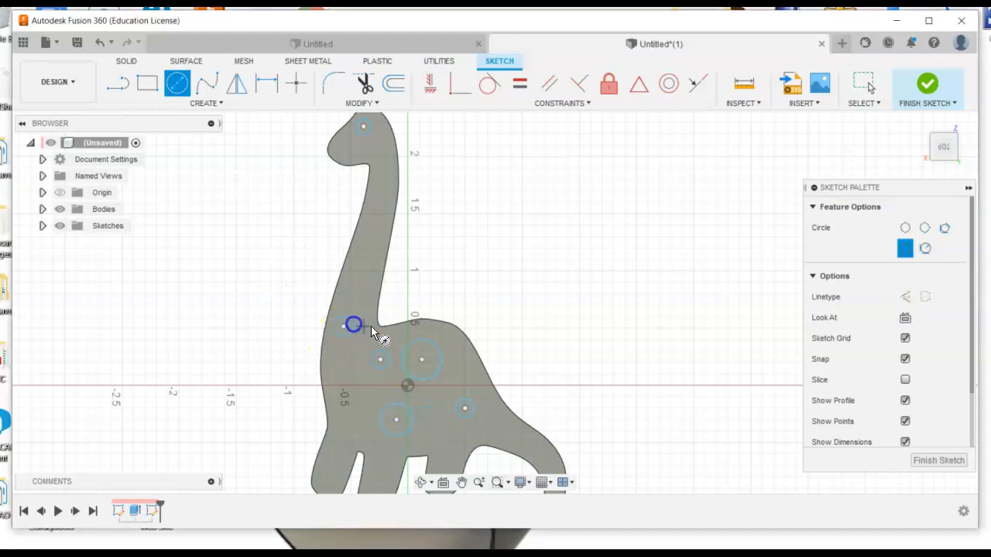
pyautogui.click(507, 425)
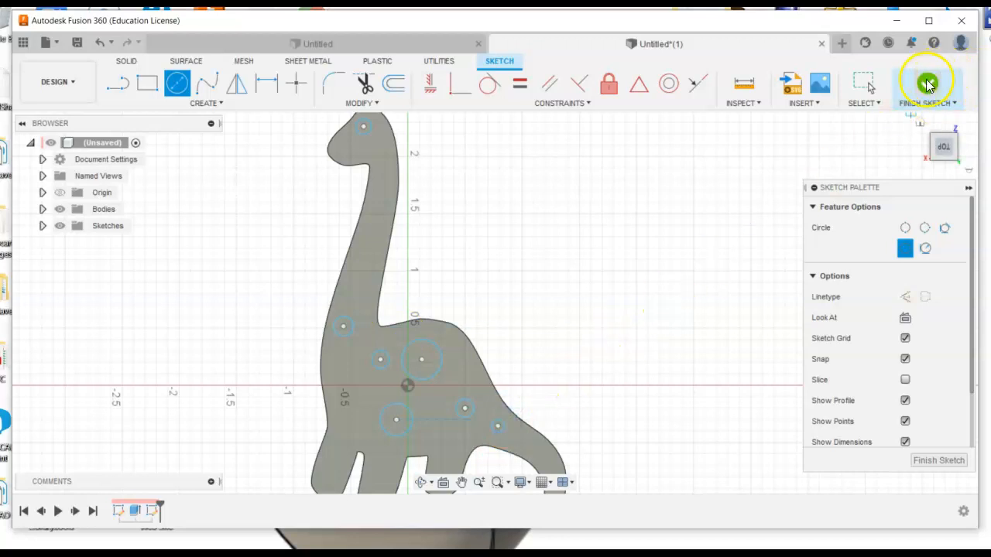
pyautogui.click(928, 83)
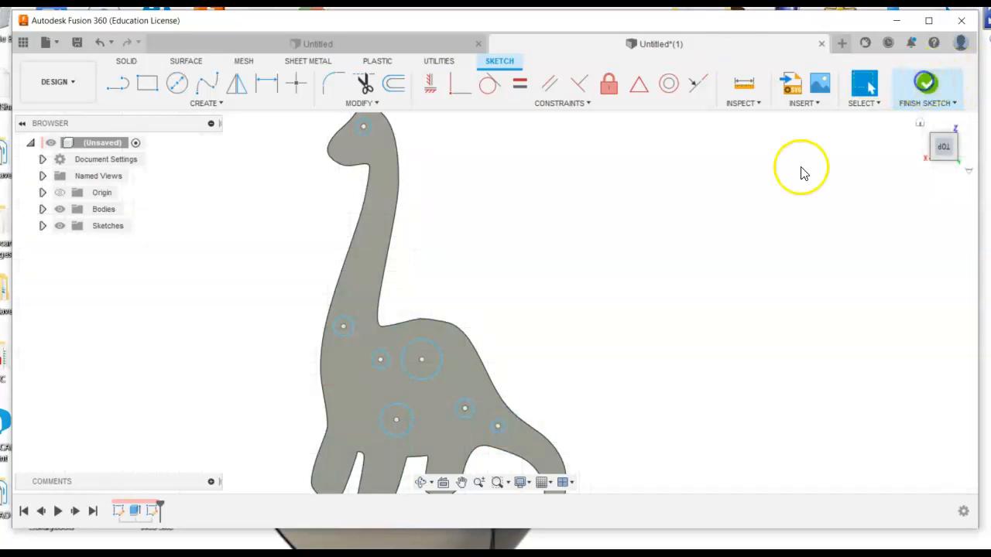
# - Examine the eye and spot circles on the dinosaur's face from an angled view showing the body's thickness
pyautogui.click(931, 161)
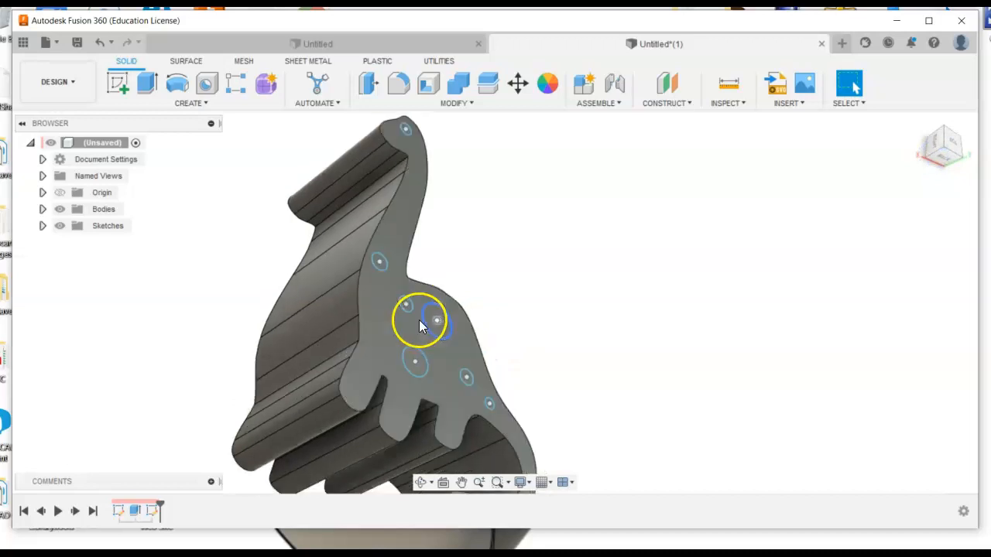
pyautogui.scroll(2, 423, 278)
pyautogui.scroll(-1, 421, 333)
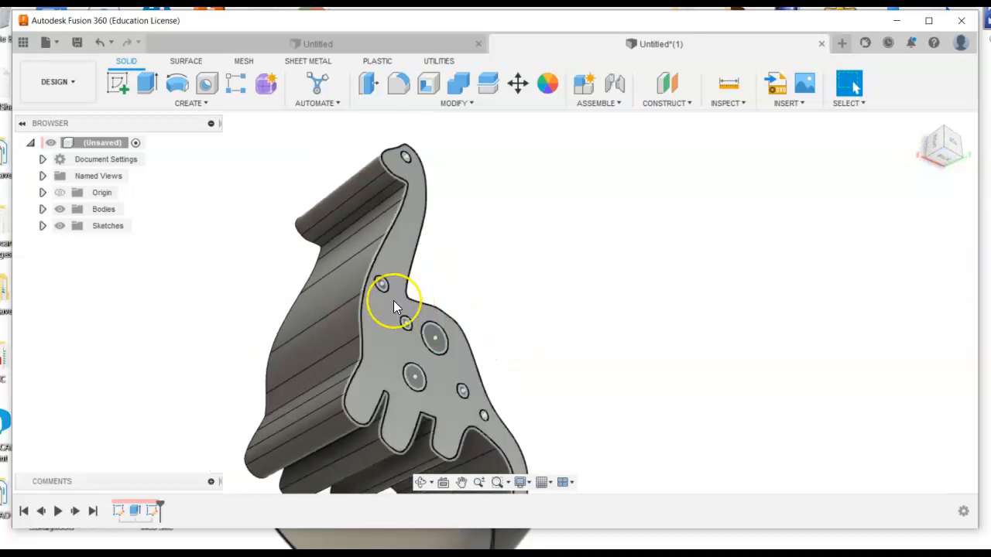
pyautogui.scroll(-1, 393, 302)
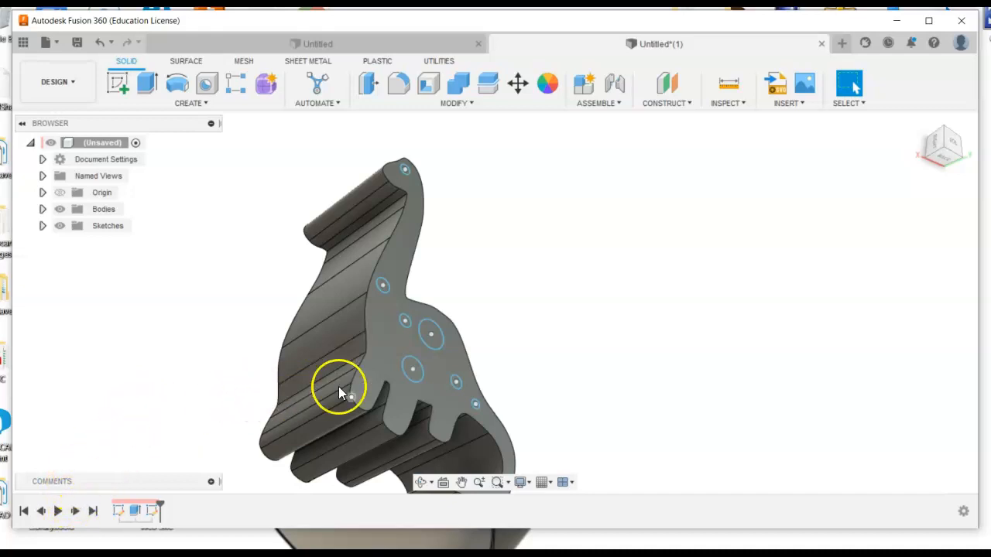
pyautogui.scroll(-2, 430, 399)
pyautogui.scroll(3, 430, 399)
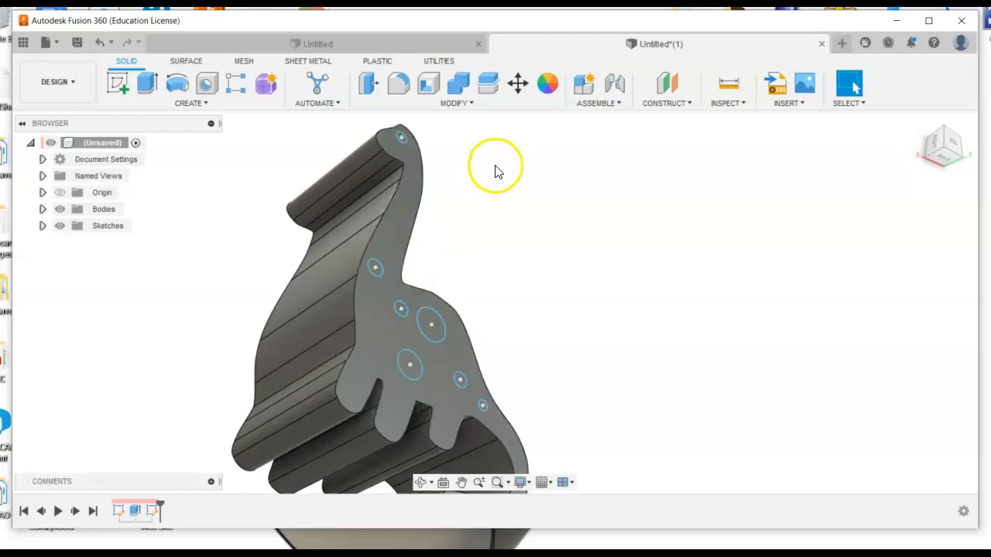